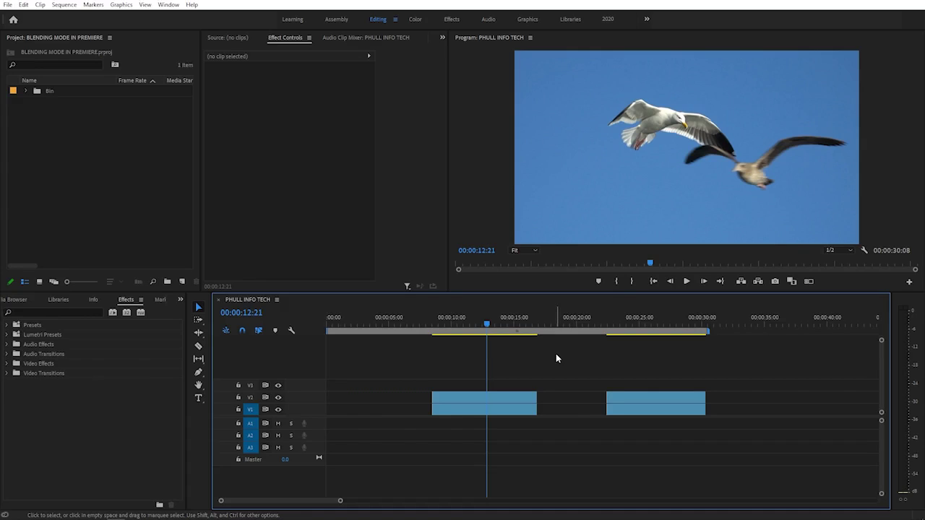
# Select the V2 seagull clip and target its Opacity property in Effect Controls.
pyautogui.click(502, 401)
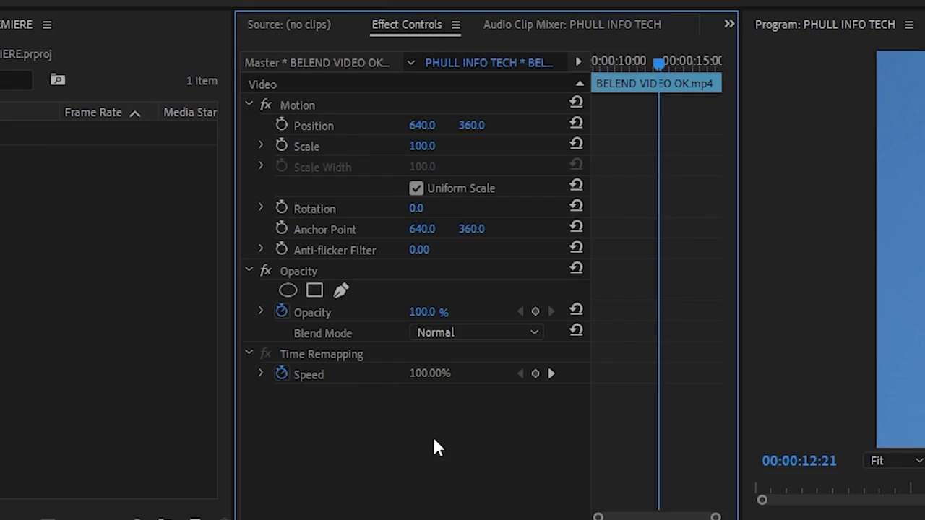
pyautogui.click(293, 274)
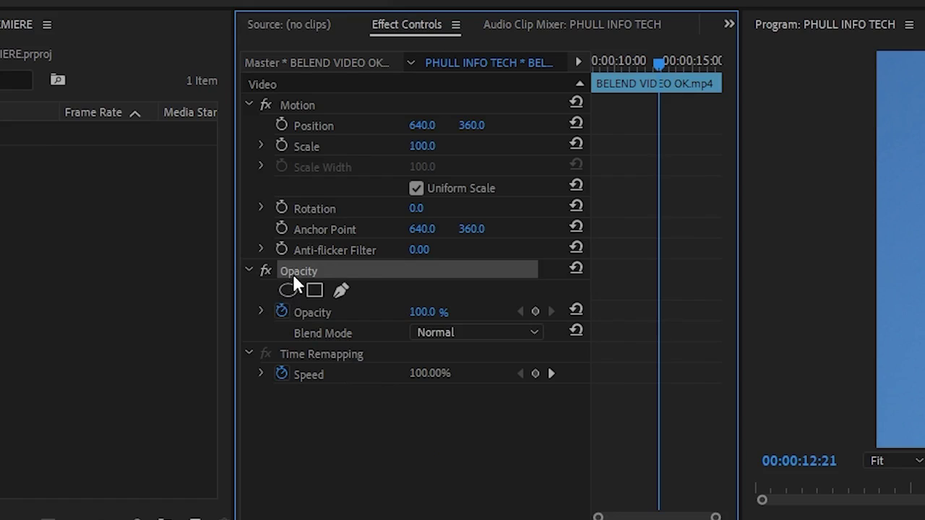
pyautogui.click(316, 313)
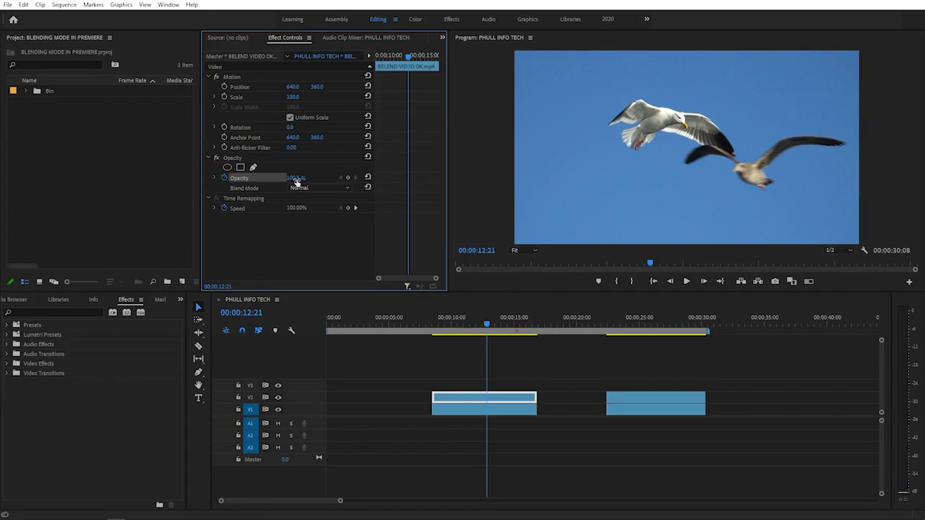
pyautogui.moveTo(296, 177)
pyautogui.mouseDown()
pyautogui.moveTo(285, 177)
pyautogui.moveTo(318, 177)
pyautogui.moveTo(299, 179)
pyautogui.mouseUp()
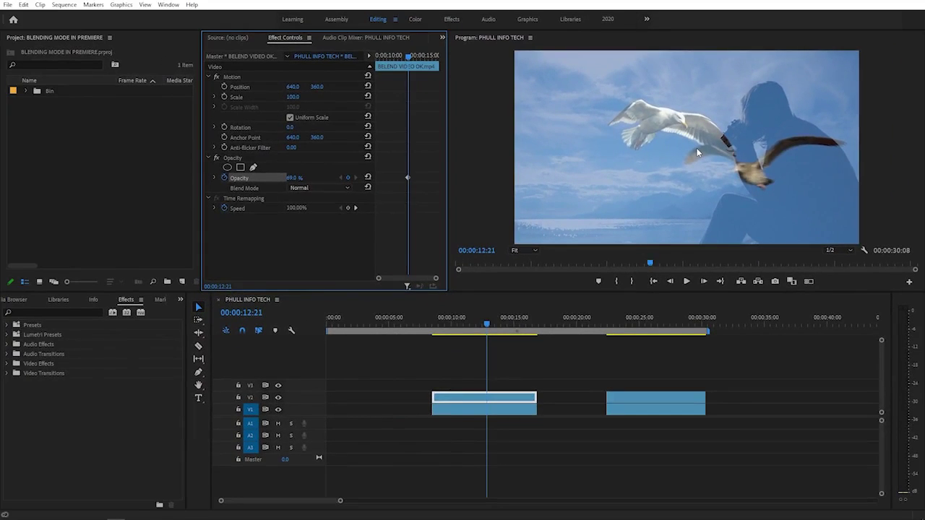
pyautogui.moveTo(395, 166); pyautogui.dragTo(425, 202)
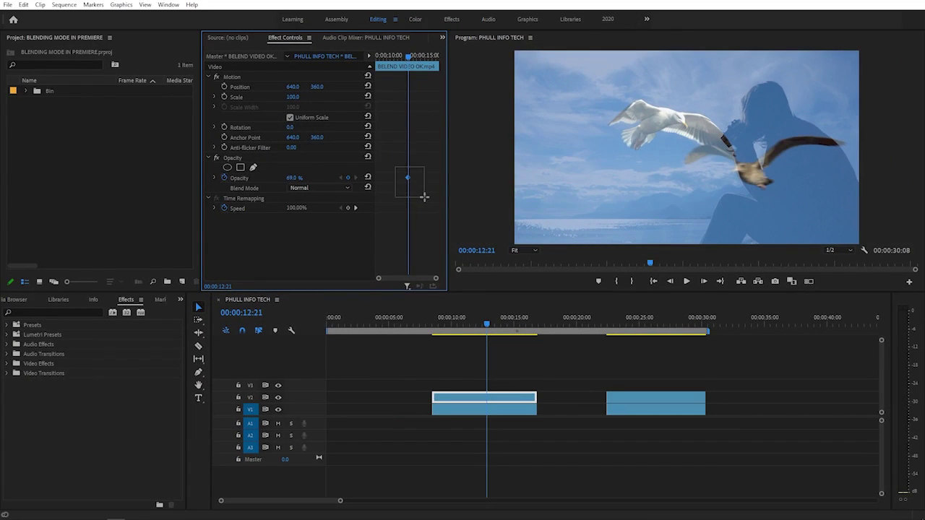
pyautogui.press('Delete')
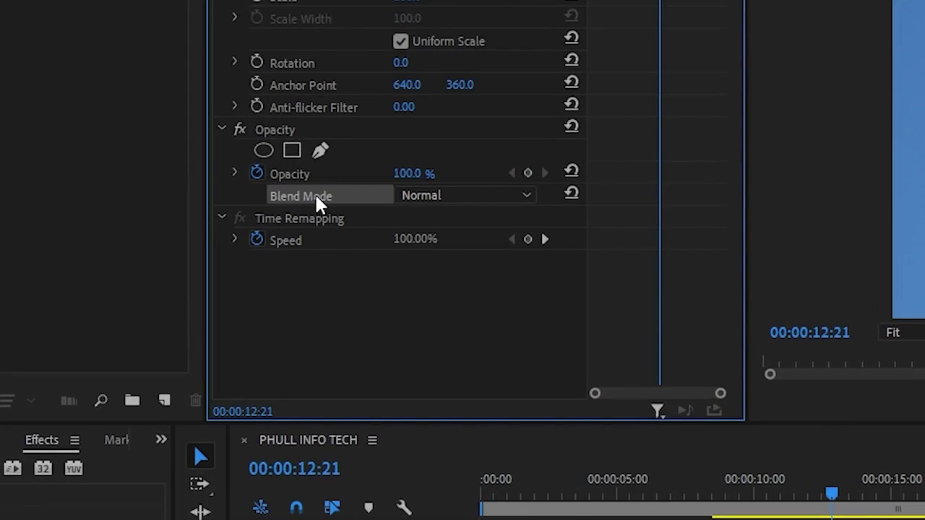
# Expand the Opacity Blend Mode dropdown for the seagull clip.
pyautogui.click(438, 201)
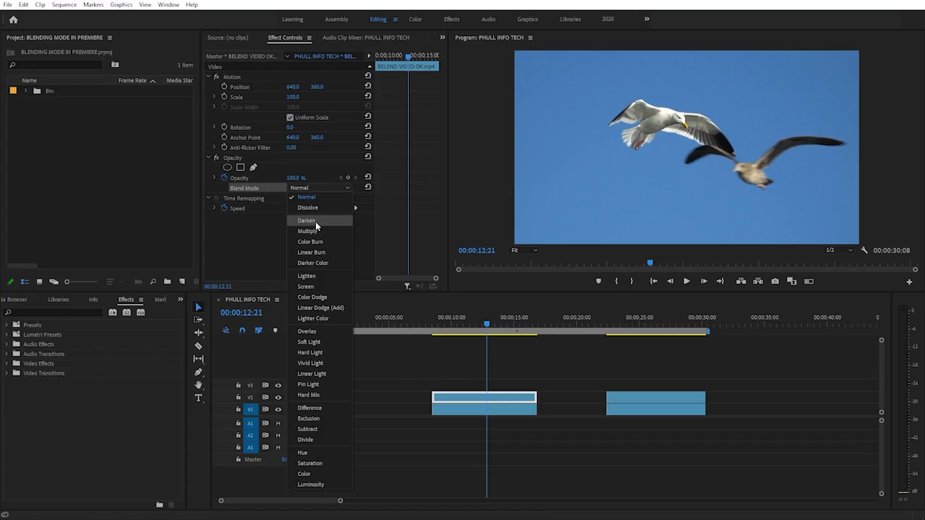
# Preview the darkening blend modes: Darken, Multiply, Color Burn, Linear Burn and Darker Color.
pyautogui.click(315, 224)
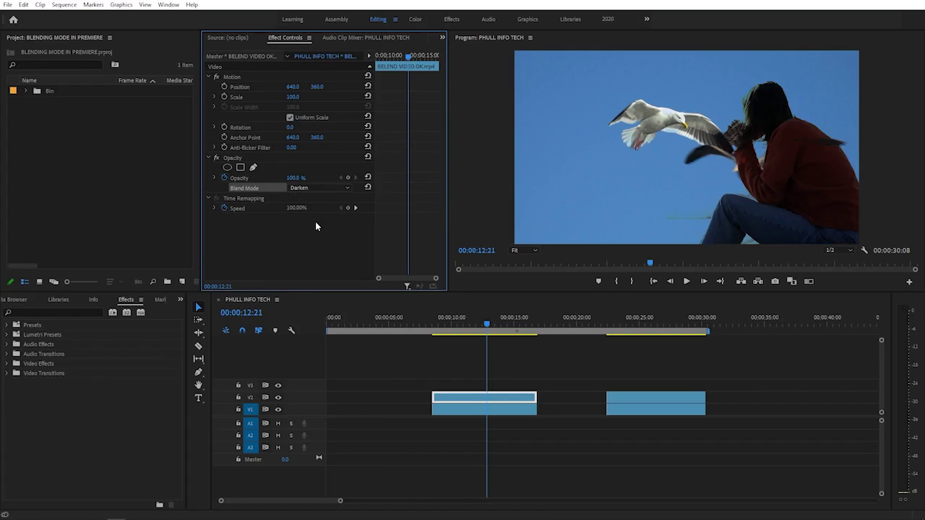
pyautogui.click(312, 189)
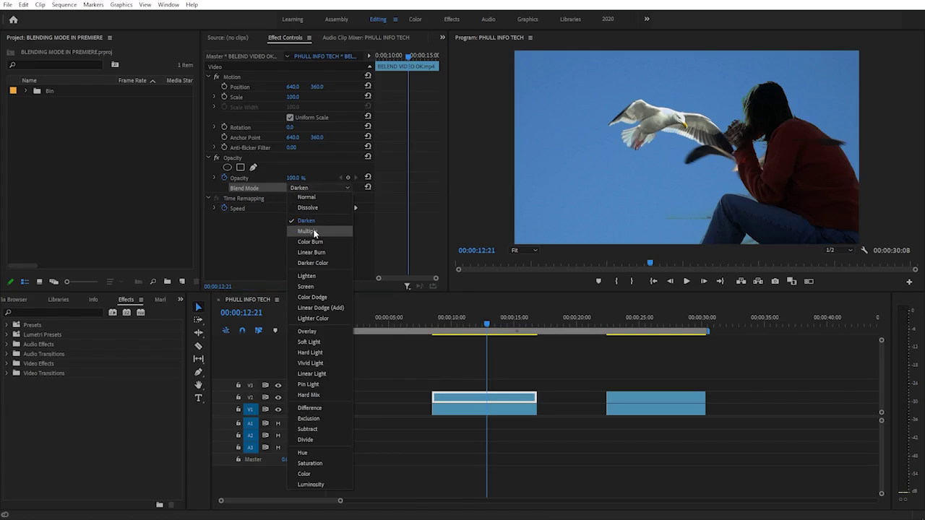
pyautogui.click(314, 232)
pyautogui.click(313, 190)
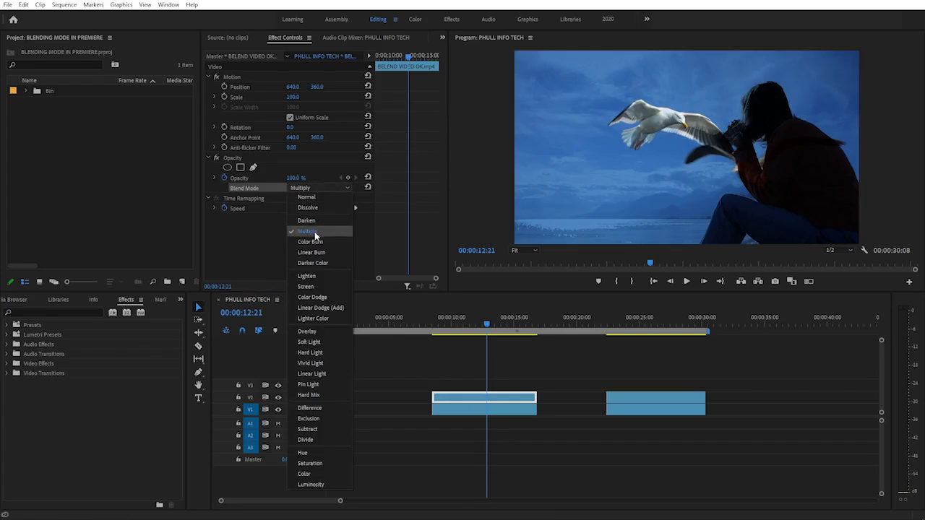
pyautogui.click(314, 241)
pyautogui.click(315, 190)
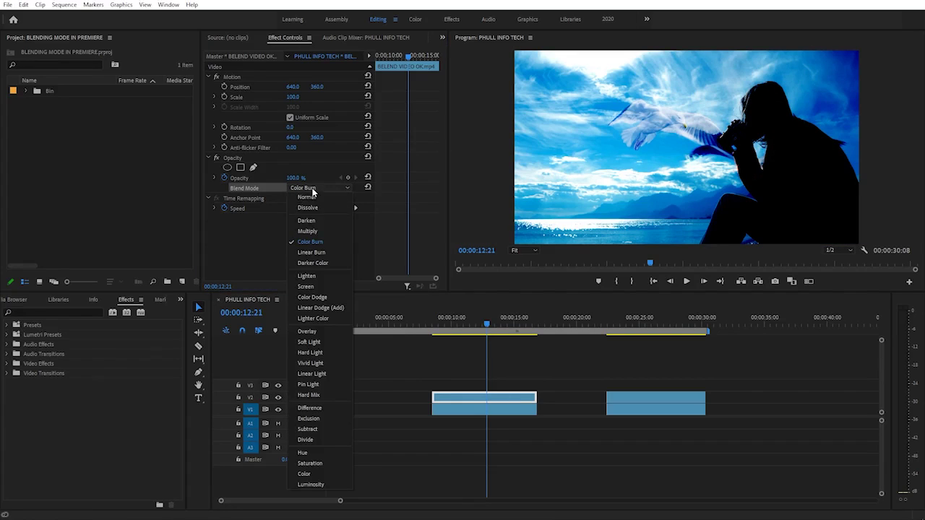
pyautogui.click(317, 254)
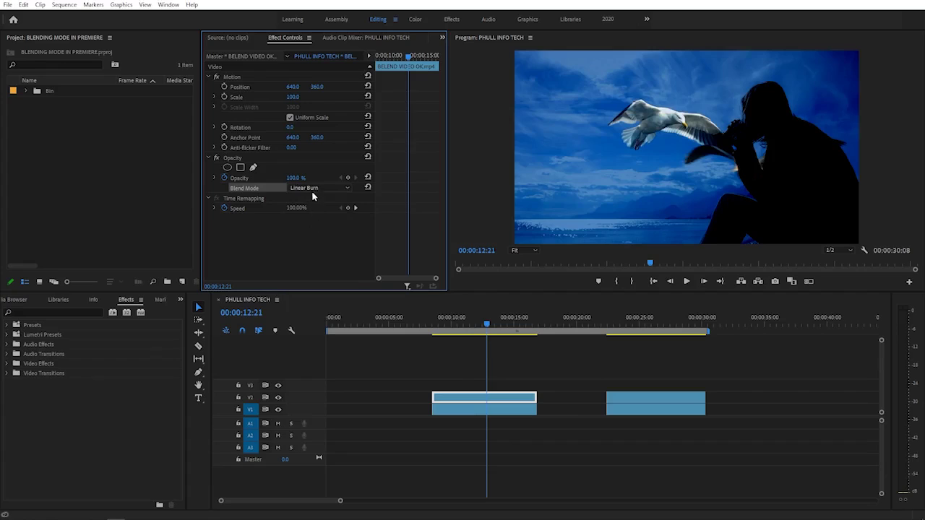
pyautogui.click(313, 189)
pyautogui.click(317, 263)
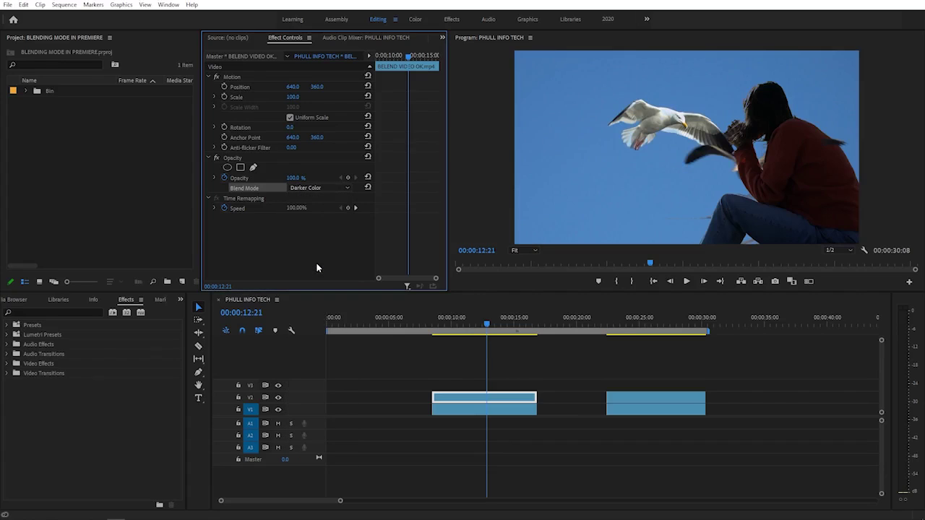
# Preview Lighten, Screen, Color Dodge and Linear Dodge (Add), then reset the blend mode to Normal.
pyautogui.click(313, 189)
pyautogui.click(316, 276)
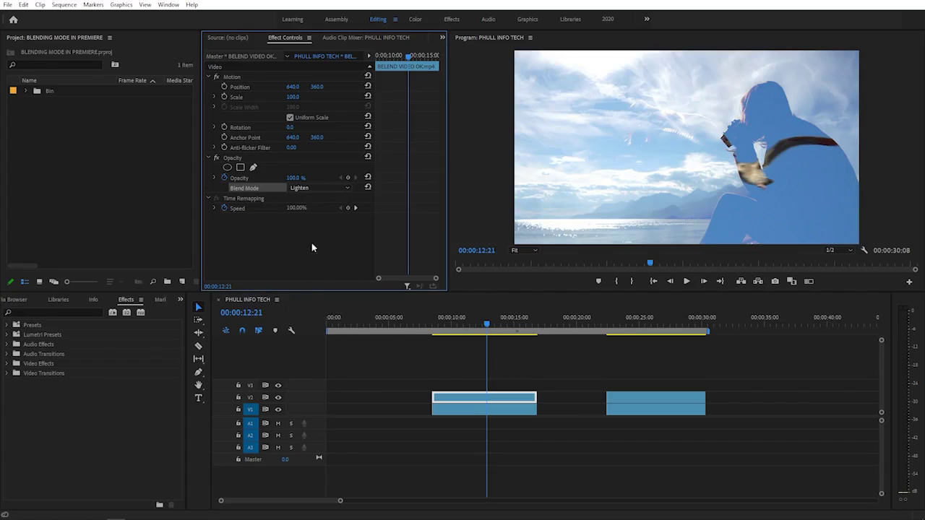
pyautogui.click(311, 187)
pyautogui.click(314, 282)
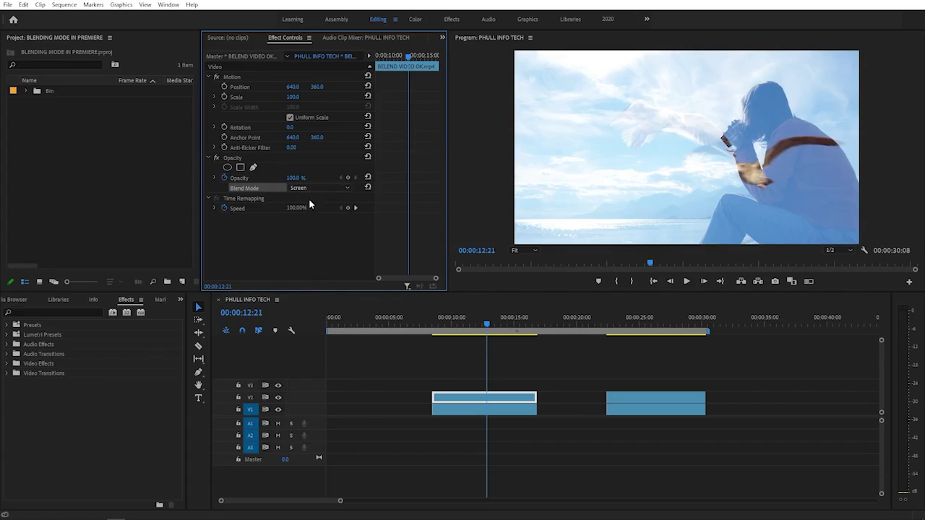
pyautogui.click(308, 187)
pyautogui.click(317, 298)
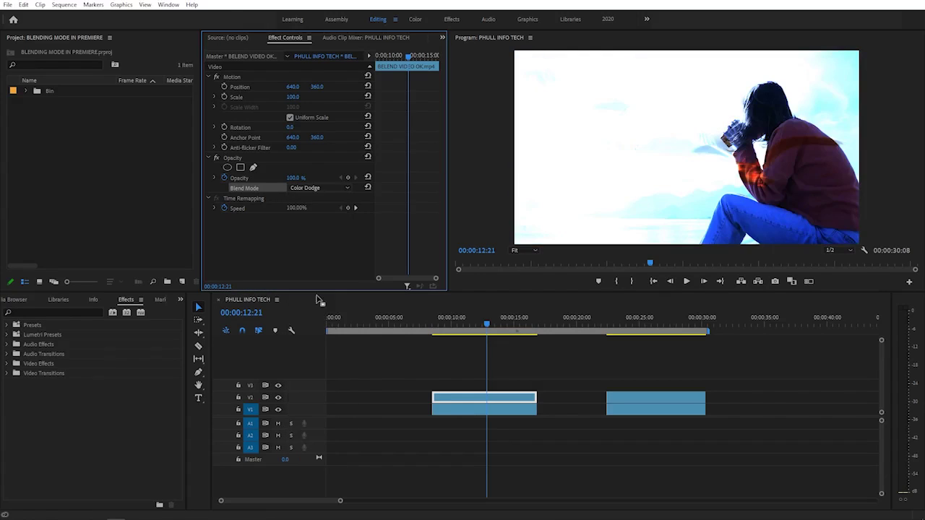
pyautogui.click(319, 189)
pyautogui.click(321, 308)
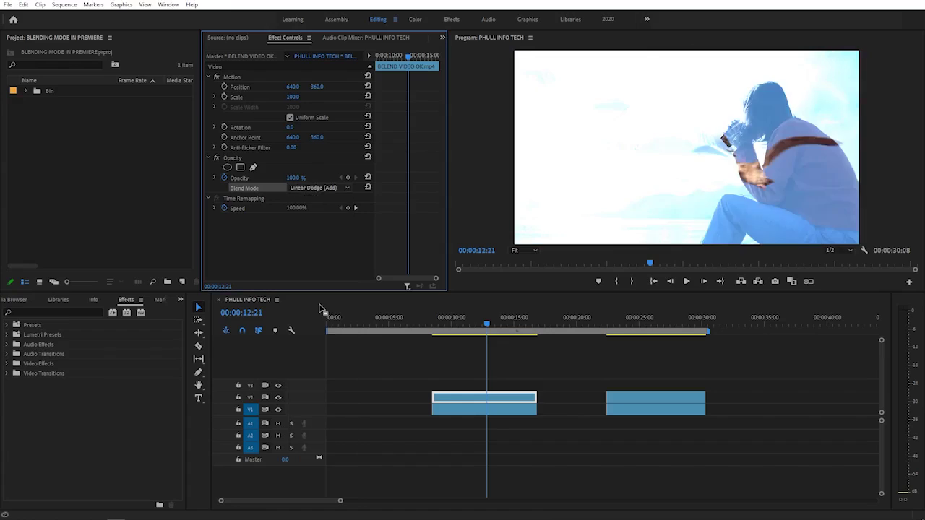
pyautogui.click(305, 188)
pyautogui.click(307, 197)
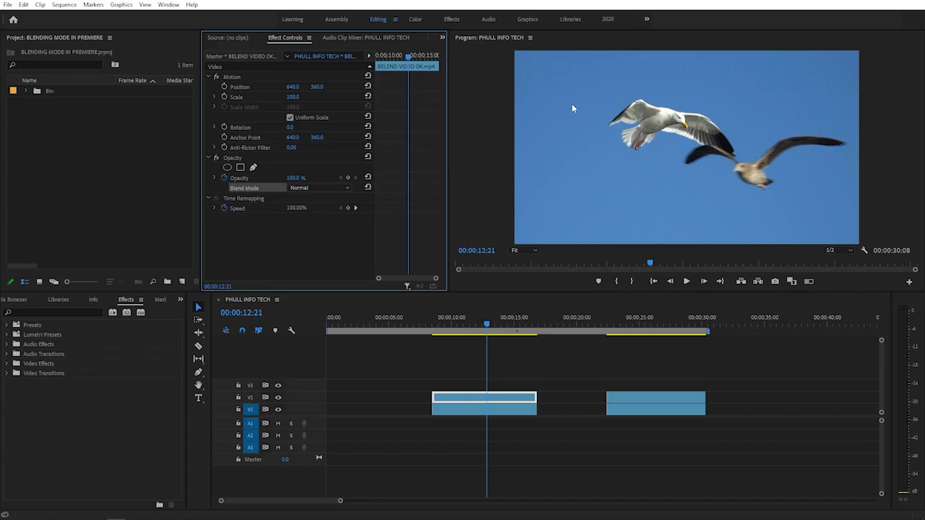
# Cycle the seagull clip through Darken, Multiply, Color Burn, Linear Burn and Darker Color.
pyautogui.click(320, 188)
pyautogui.click(320, 221)
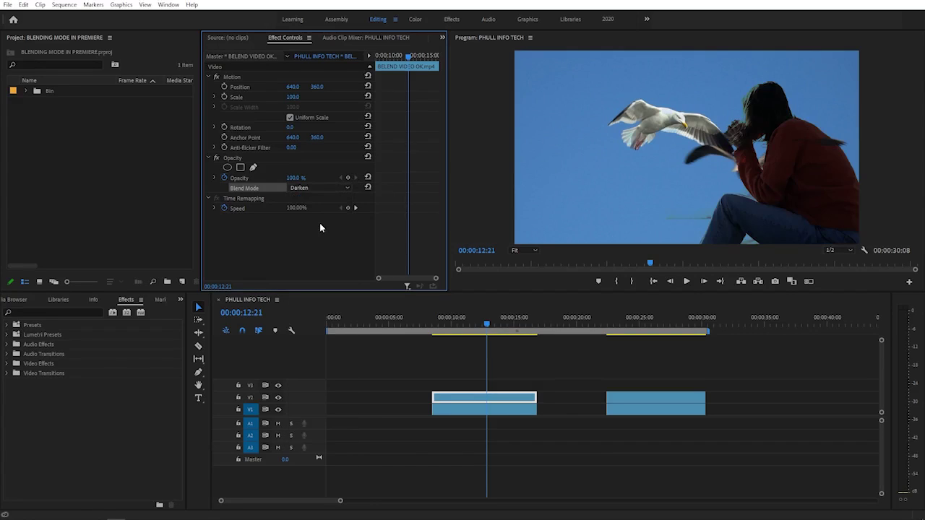
pyautogui.click(311, 187)
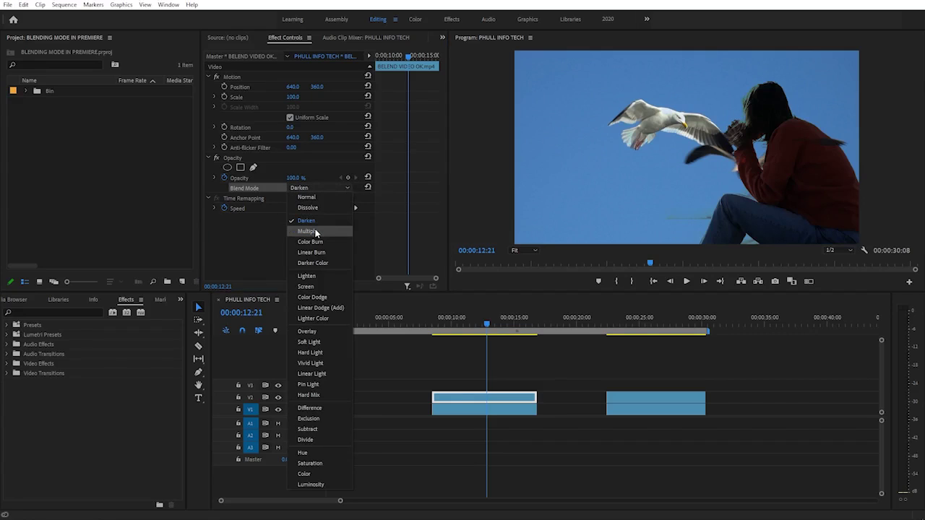
pyautogui.click(316, 226)
pyautogui.click(317, 188)
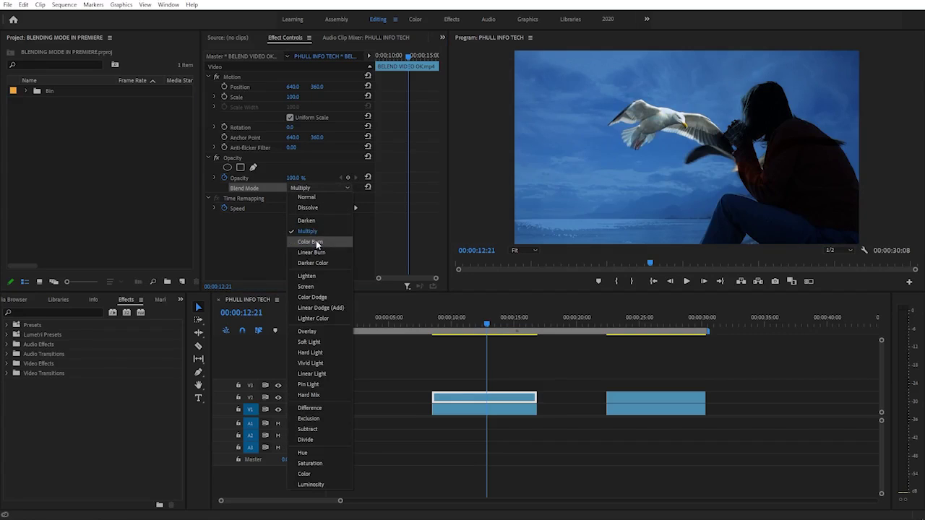
pyautogui.click(316, 233)
pyautogui.click(317, 189)
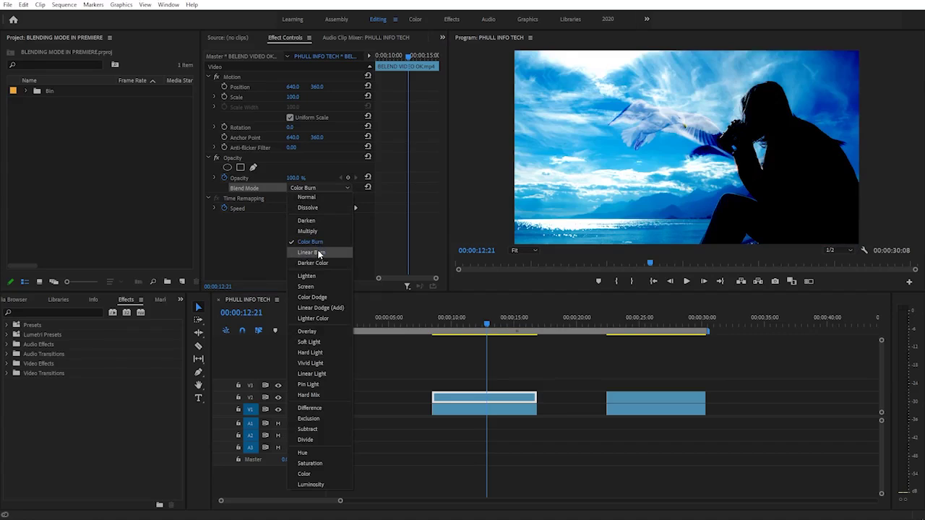
pyautogui.click(320, 254)
pyautogui.click(317, 188)
pyautogui.click(319, 264)
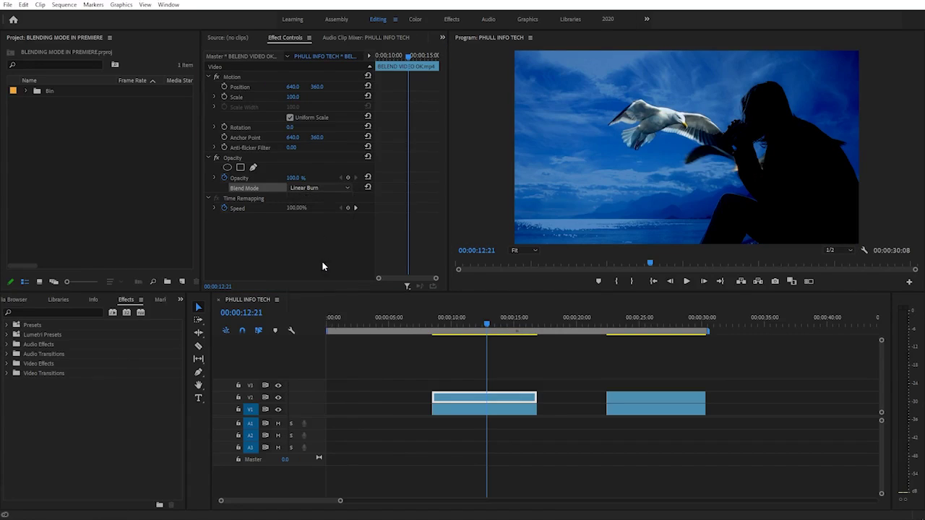
# Try Lighten, Linear Dodge (Add), Lighter Color and Soft Light, then settle on Darker Color.
pyautogui.click(313, 189)
pyautogui.click(320, 281)
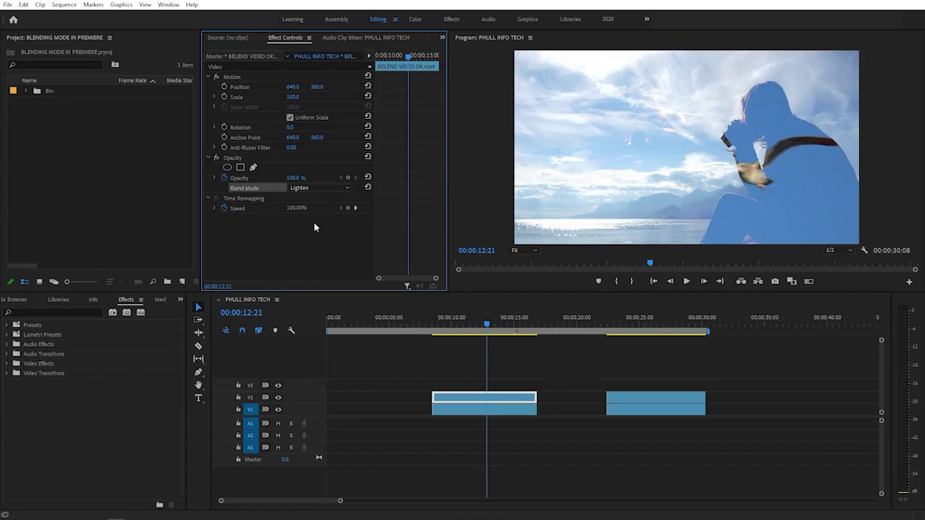
pyautogui.click(307, 187)
pyautogui.click(320, 308)
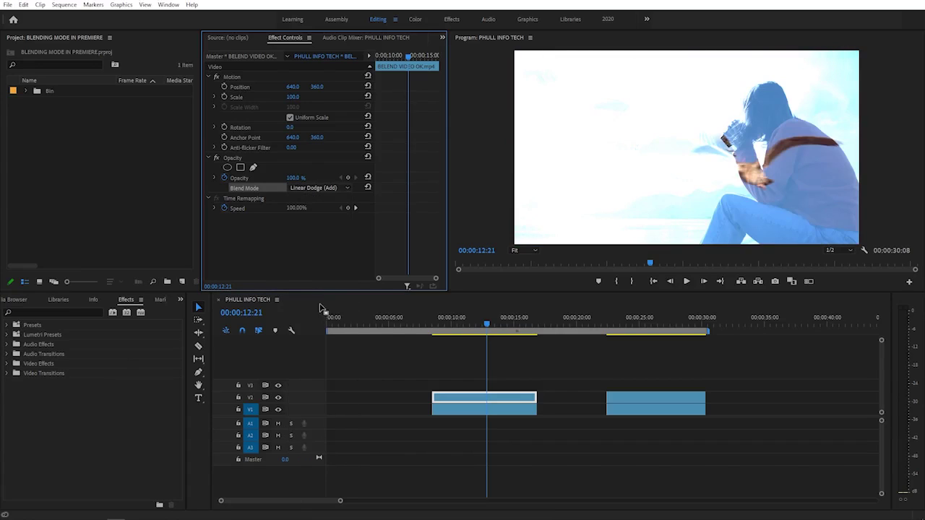
pyautogui.click(308, 186)
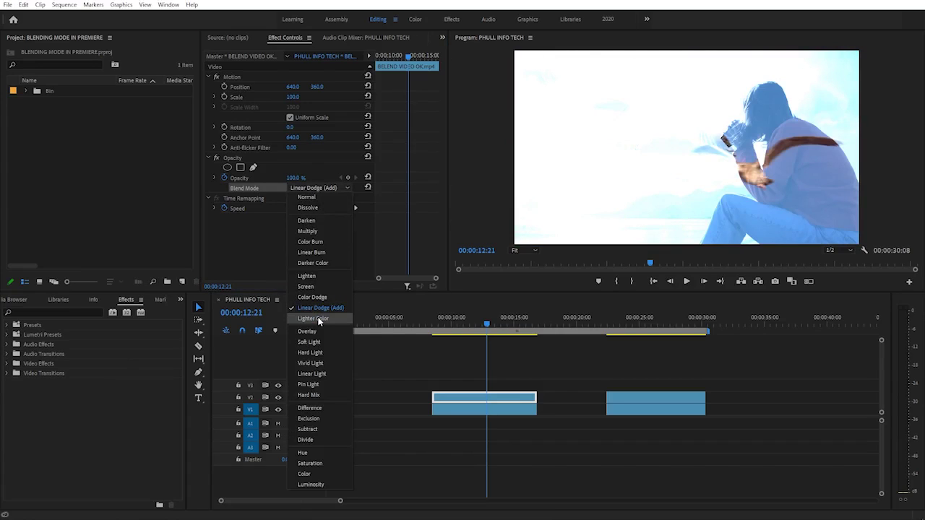
pyautogui.click(321, 318)
pyautogui.click(311, 189)
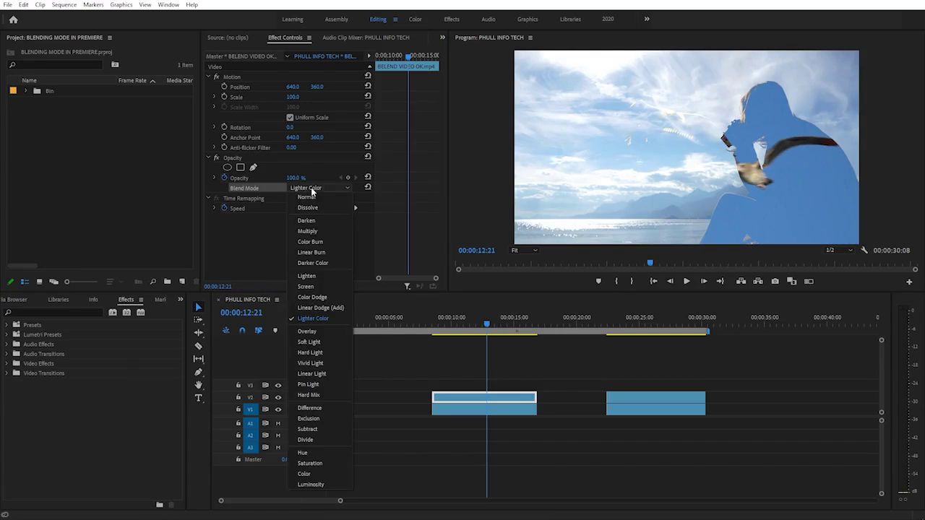
pyautogui.click(319, 327)
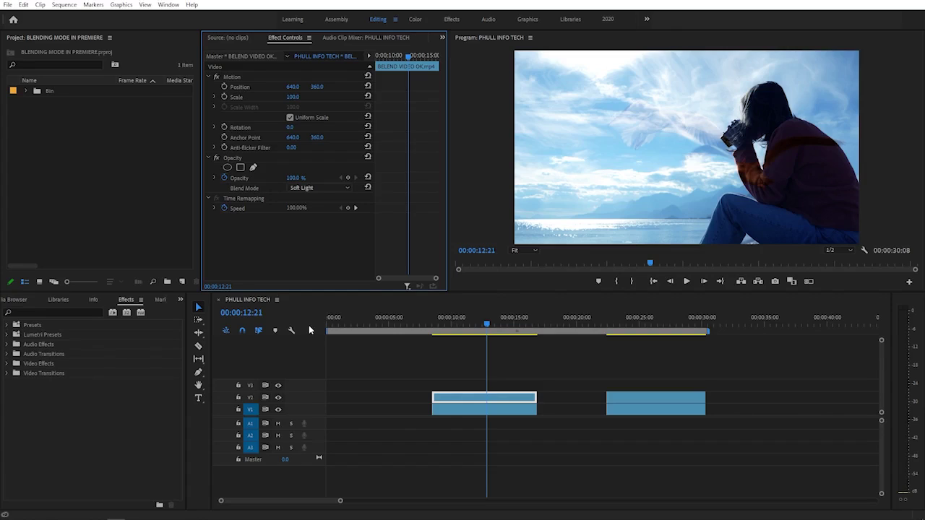
pyautogui.click(316, 187)
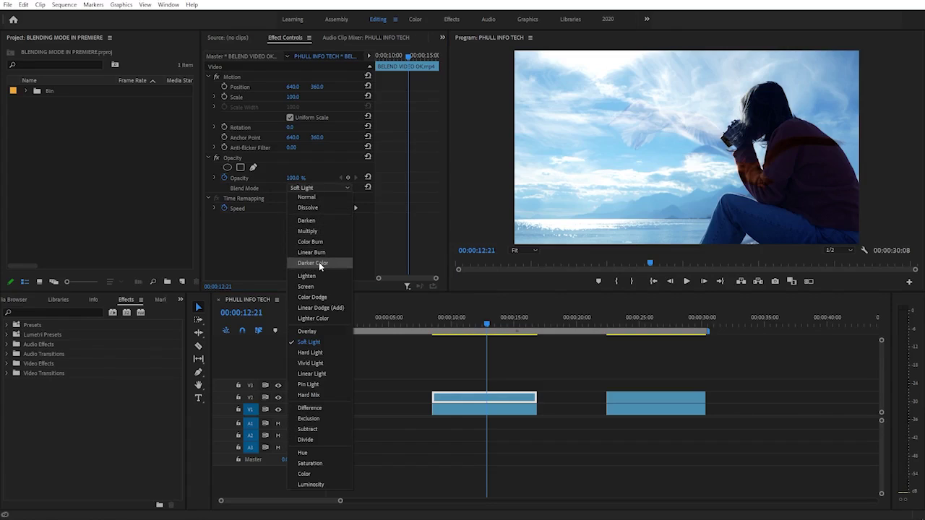
pyautogui.click(318, 264)
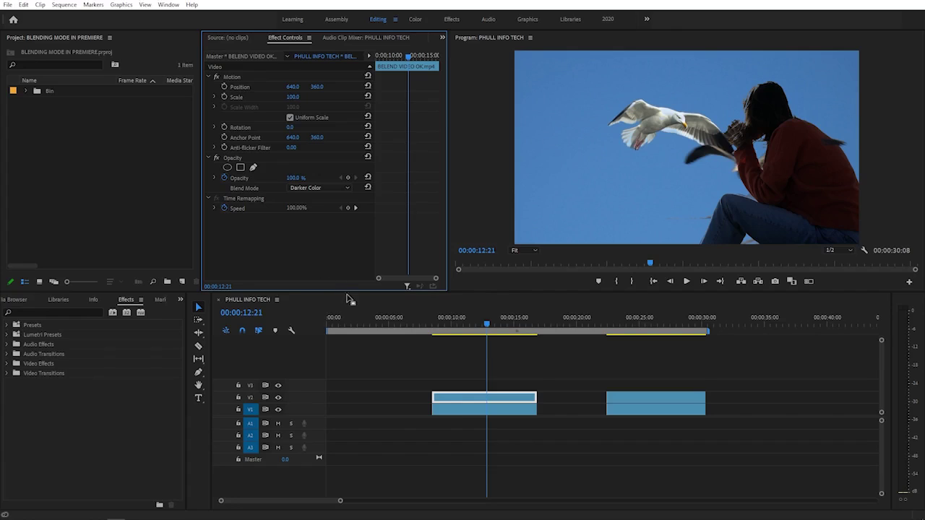
# Play the Darker Color composite from 00:00:08:12 and stop after reviewing it.
pyautogui.click(431, 326)
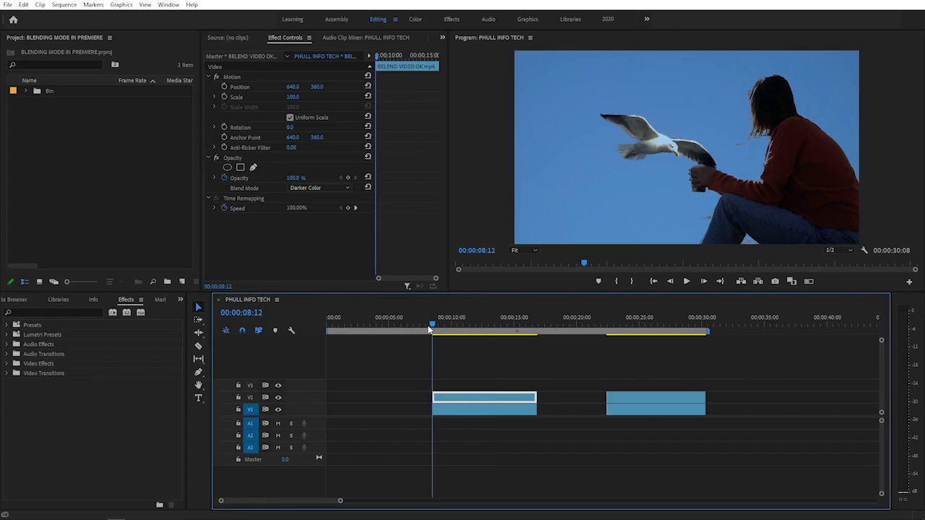
pyautogui.press('space')
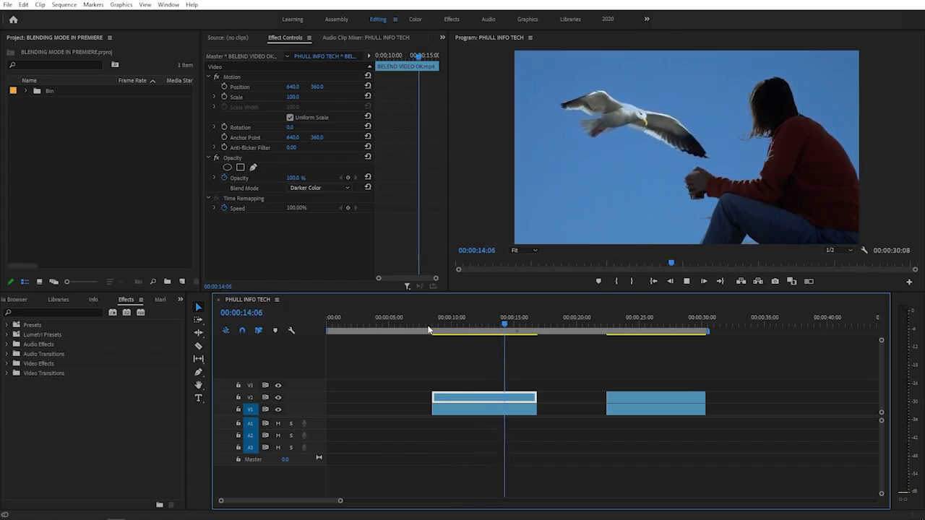
pyautogui.press('space')
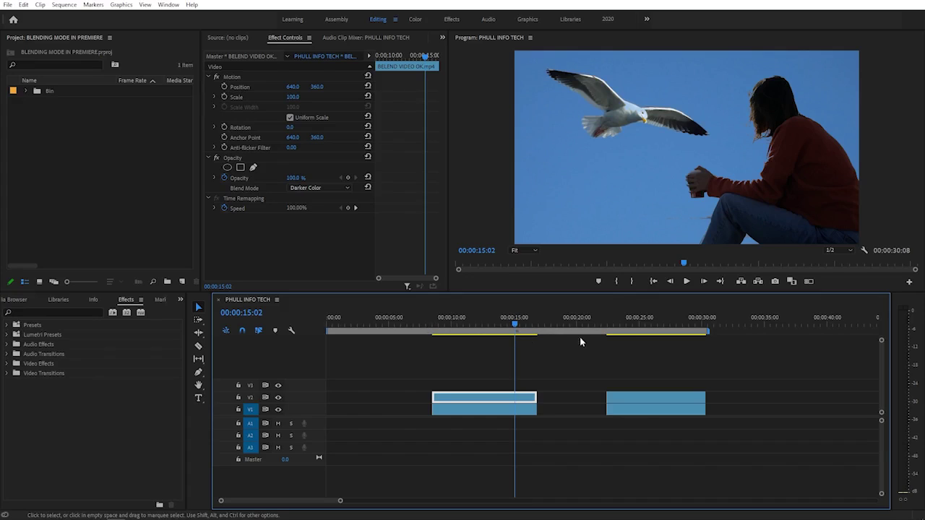
# At 00:00:25:05, select the second V2 clip and briefly hide track V2 to check the shot beneath.
pyautogui.click(642, 328)
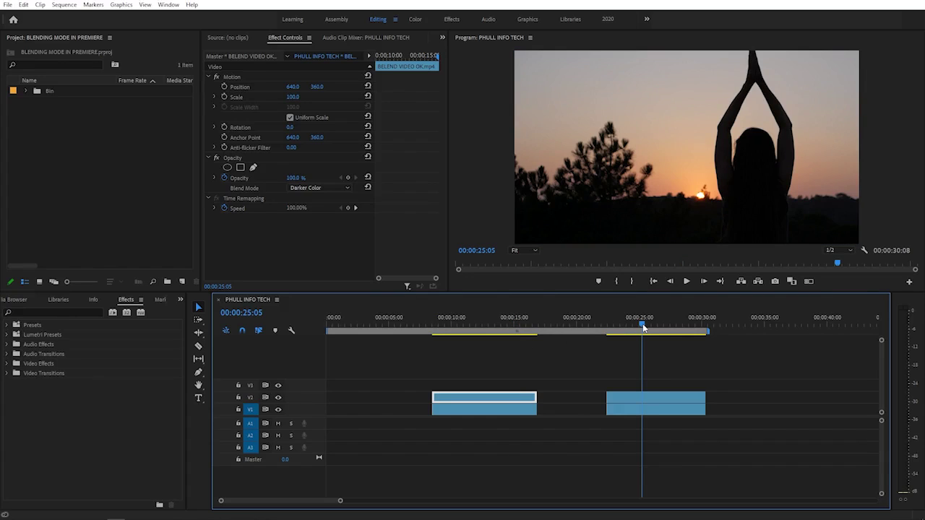
pyautogui.click(652, 401)
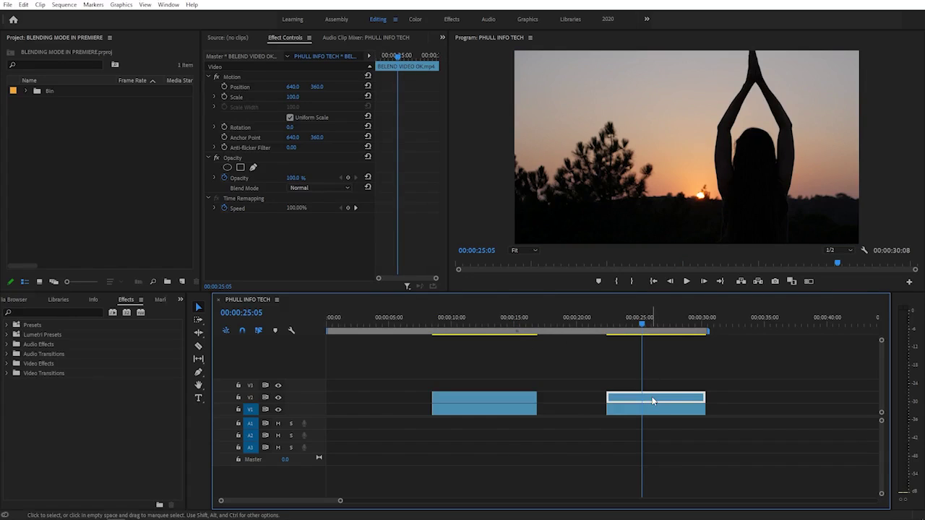
pyautogui.click(278, 397)
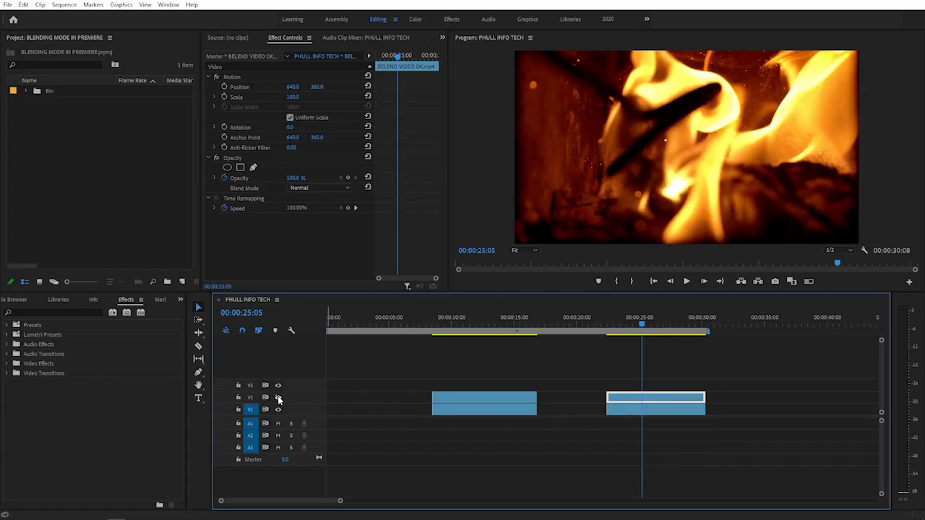
pyautogui.click(279, 398)
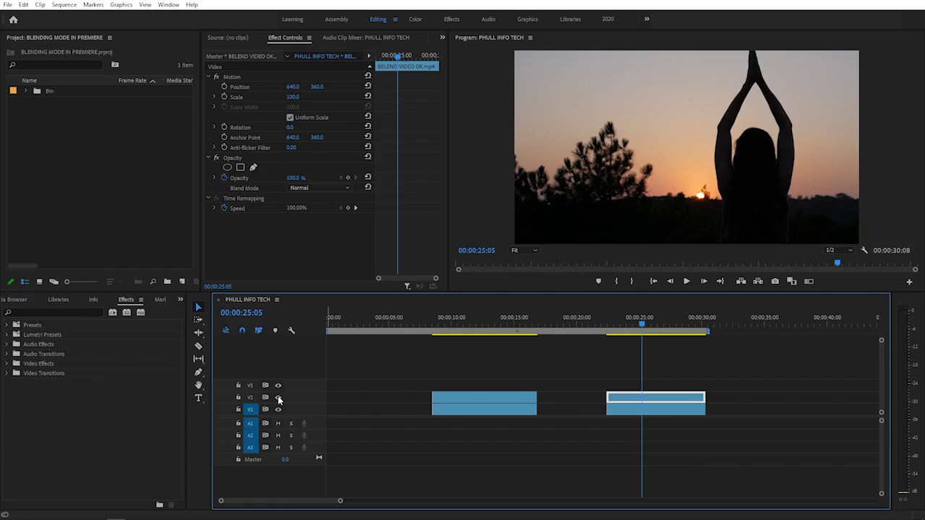
# Try Darken, Multiply, Color Burn and Difference blend modes on the second upper clip.
pyautogui.click(312, 187)
pyautogui.click(311, 221)
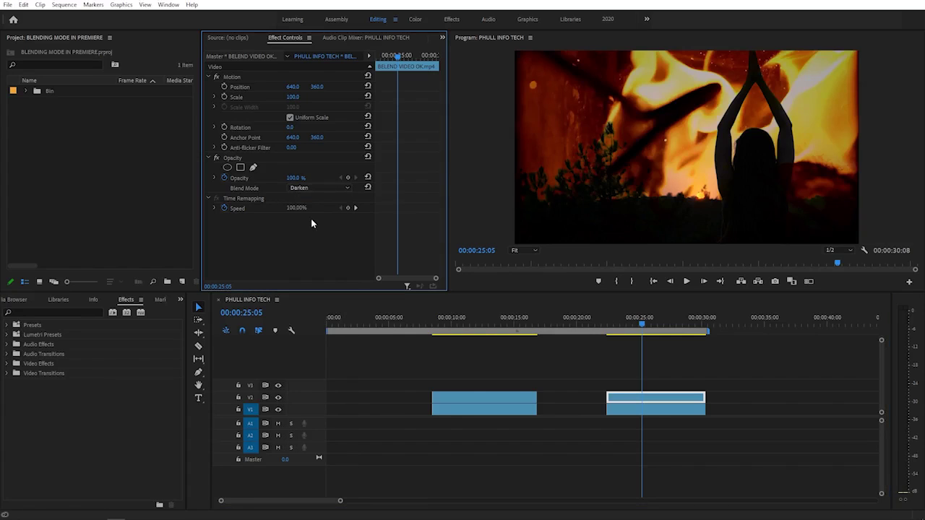
pyautogui.click(307, 188)
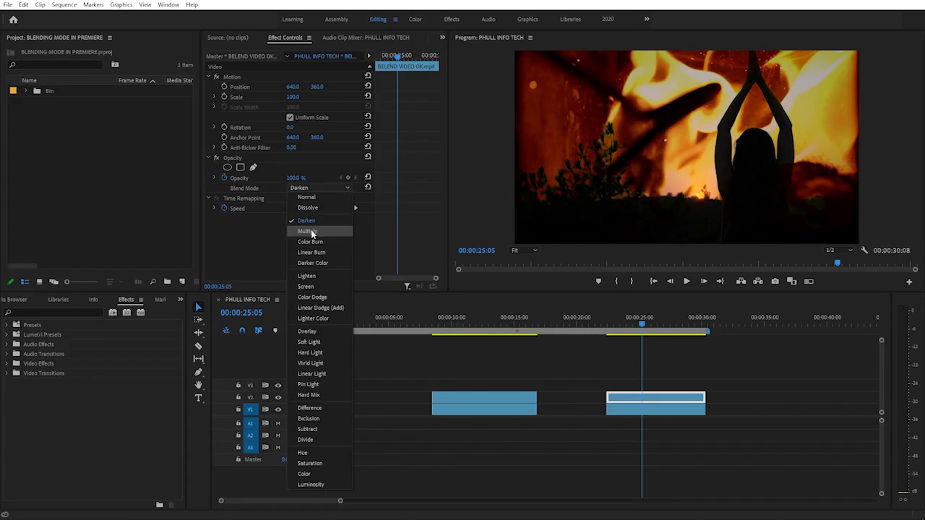
pyautogui.click(310, 232)
pyautogui.click(312, 189)
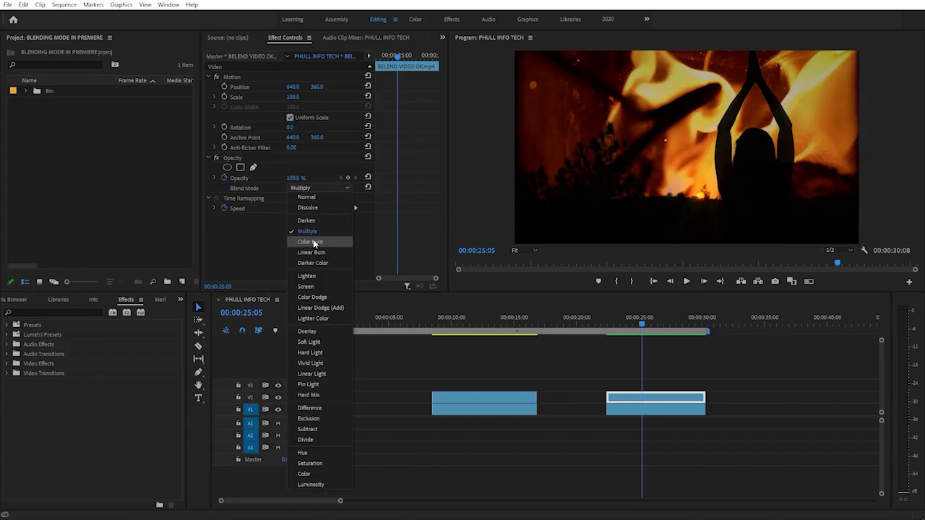
pyautogui.click(310, 242)
pyautogui.click(314, 188)
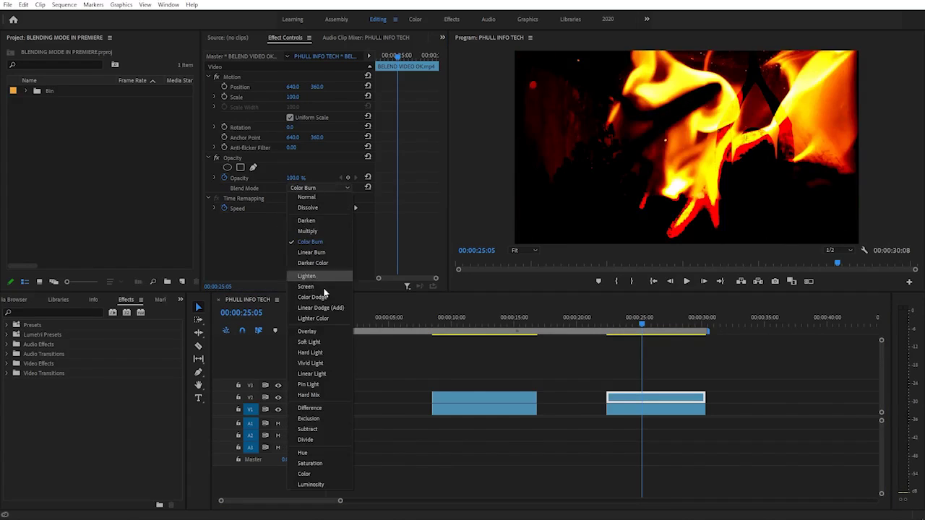
pyautogui.click(318, 407)
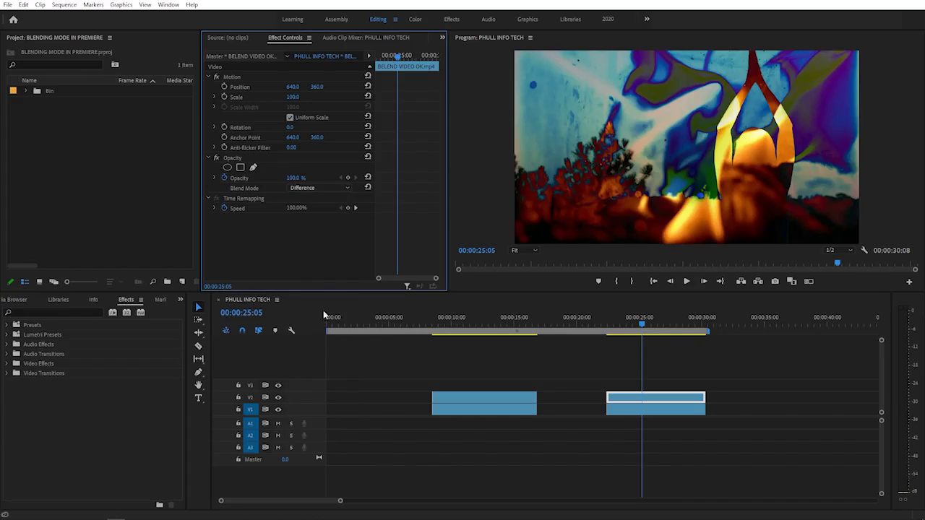
# Try Saturation, Color and Luminosity, then finish with the Subtract blend mode.
pyautogui.click(316, 188)
pyautogui.click(307, 465)
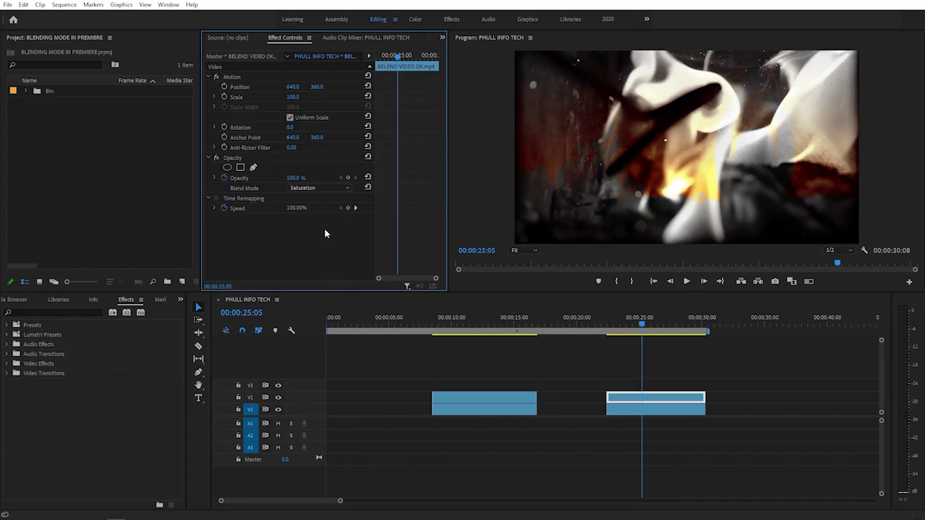
pyautogui.click(323, 187)
pyautogui.click(327, 477)
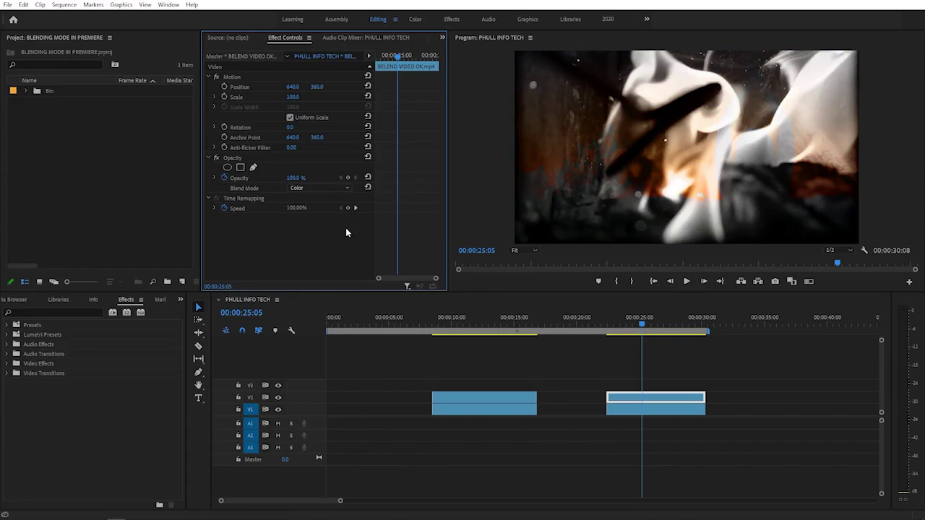
pyautogui.click(327, 187)
pyautogui.click(315, 487)
pyautogui.click(318, 187)
pyautogui.click(315, 428)
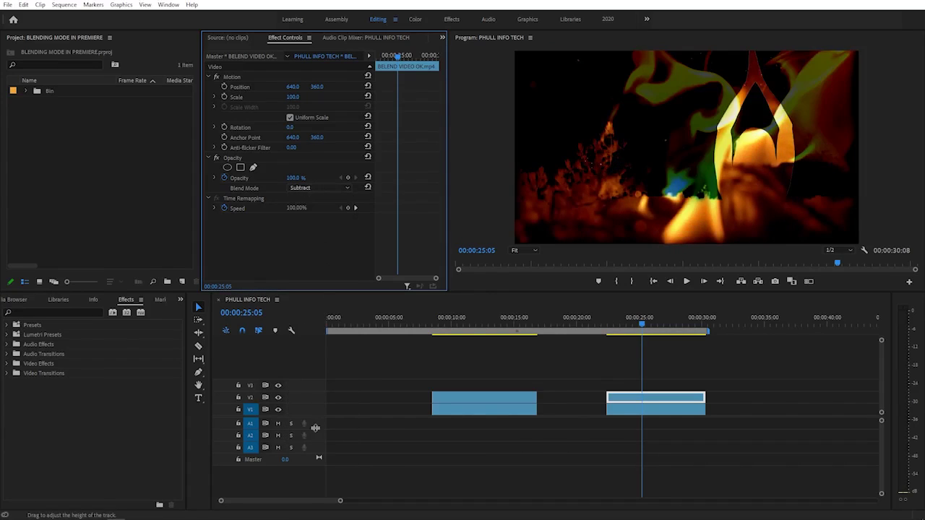